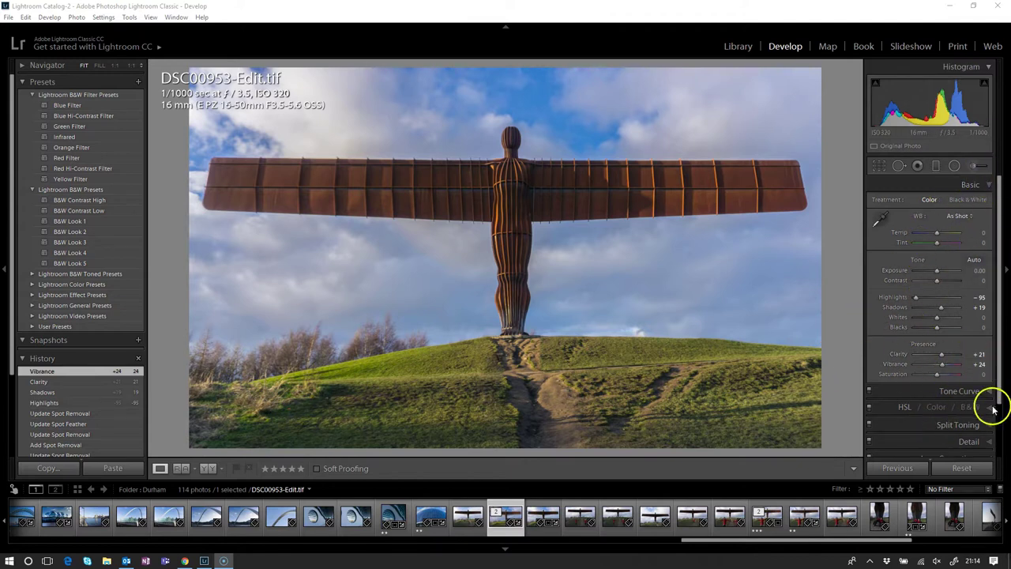
Collapse the Basic panel so only the stacked develop panel headings remain
{"action": "left_click", "coordinate": [990, 186]}
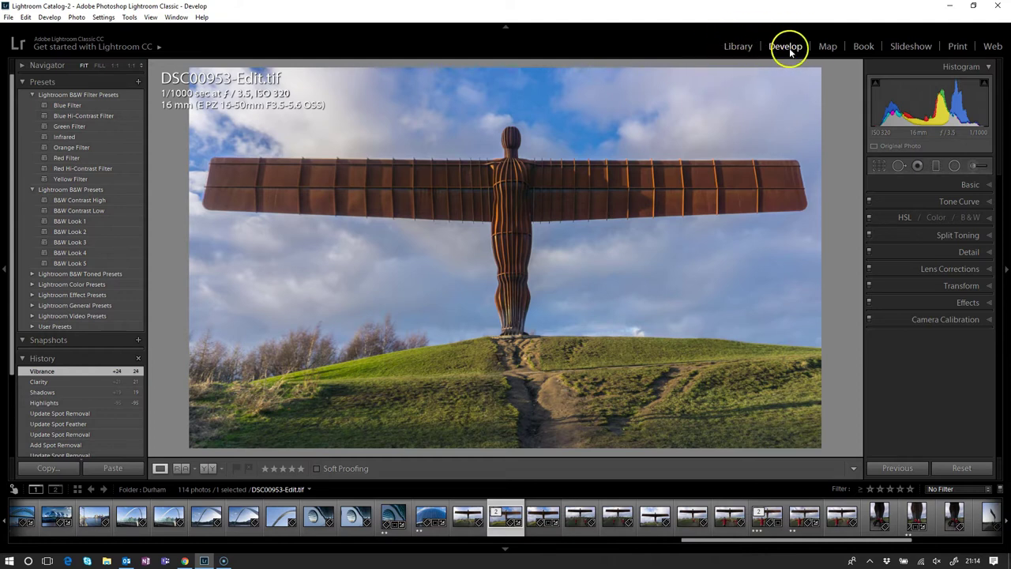
Expand the Detail panel and bring its Sharpening and Noise Reduction sliders into view
{"action": "left_click", "coordinate": [987, 252]}
{"action": "left_click_drag", "start_coordinate": [997, 253], "coordinate": [995, 303]}
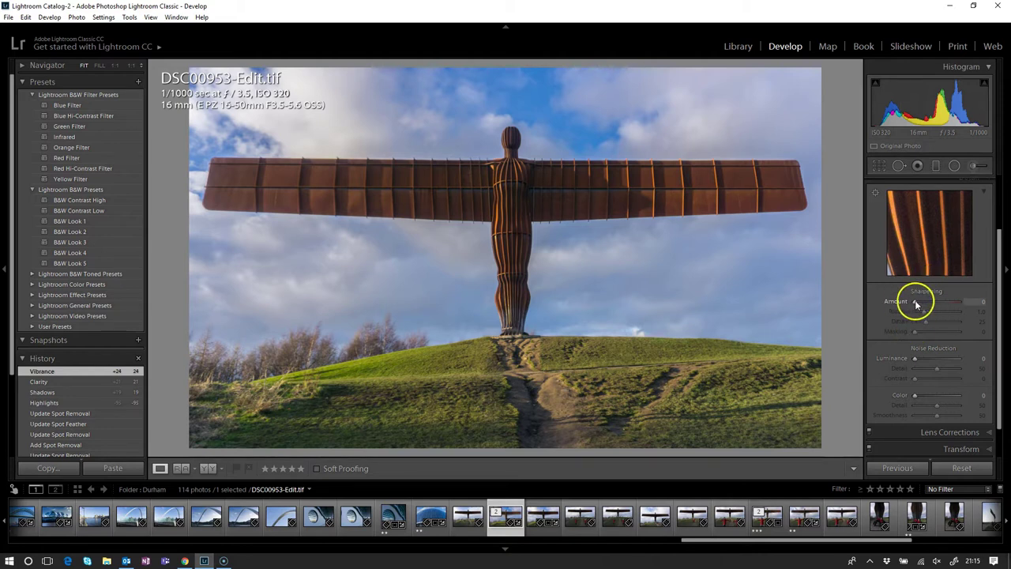
Sweep the sharpening Amount slider high and low, leaving it at 86
{"action": "mouse_move", "coordinate": [915, 300]}
{"action": "left_mouse_down"}
{"action": "mouse_move", "coordinate": [954, 297]}
{"action": "mouse_move", "coordinate": [916, 301]}
{"action": "left_mouse_up"}
{"action": "mouse_move", "coordinate": [925, 230]}
{"action": "left_mouse_down"}
{"action": "mouse_move", "coordinate": [930, 211]}
{"action": "mouse_move", "coordinate": [920, 252]}
{"action": "mouse_move", "coordinate": [957, 244]}
{"action": "mouse_move", "coordinate": [903, 205]}
{"action": "left_mouse_up"}
{"action": "left_click_drag", "start_coordinate": [916, 301], "coordinate": [940, 301]}
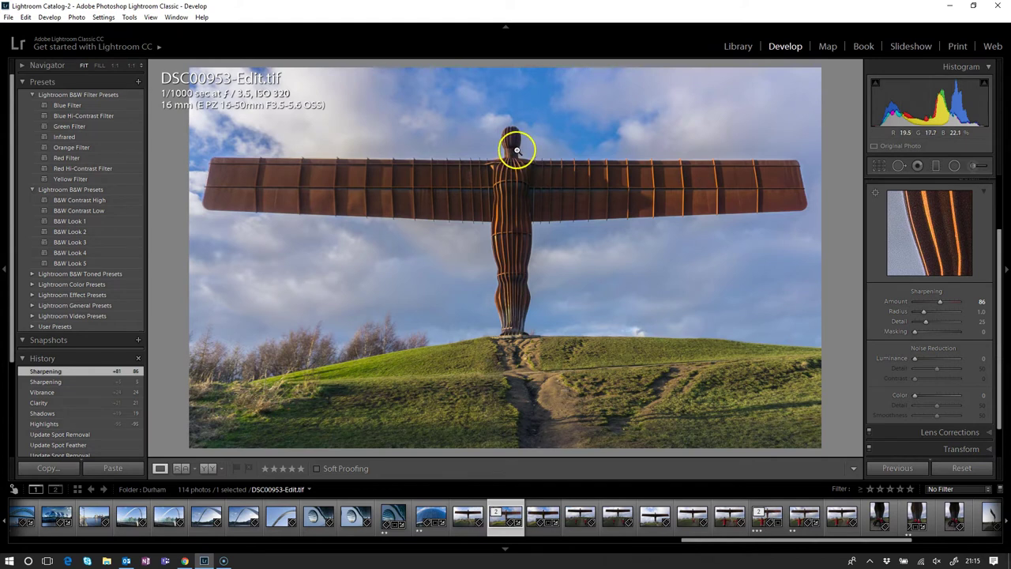
Zoom to 1:1 on the statue's head and enable Remove Chromatic Aberration and Profile Corrections
{"action": "left_click", "coordinate": [515, 150]}
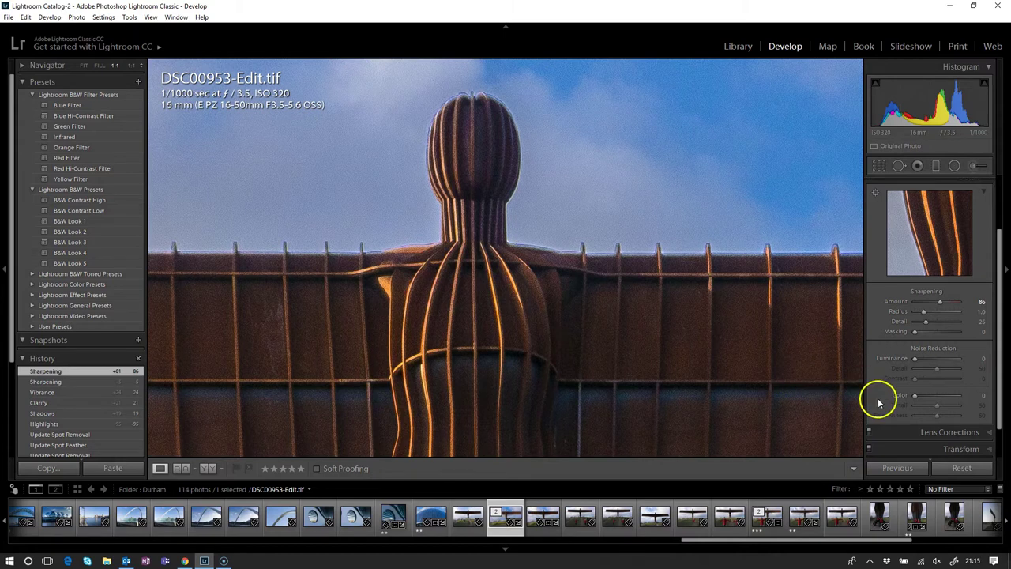
{"action": "left_click", "coordinate": [985, 435]}
{"action": "left_click", "coordinate": [875, 251]}
{"action": "left_click", "coordinate": [875, 262]}
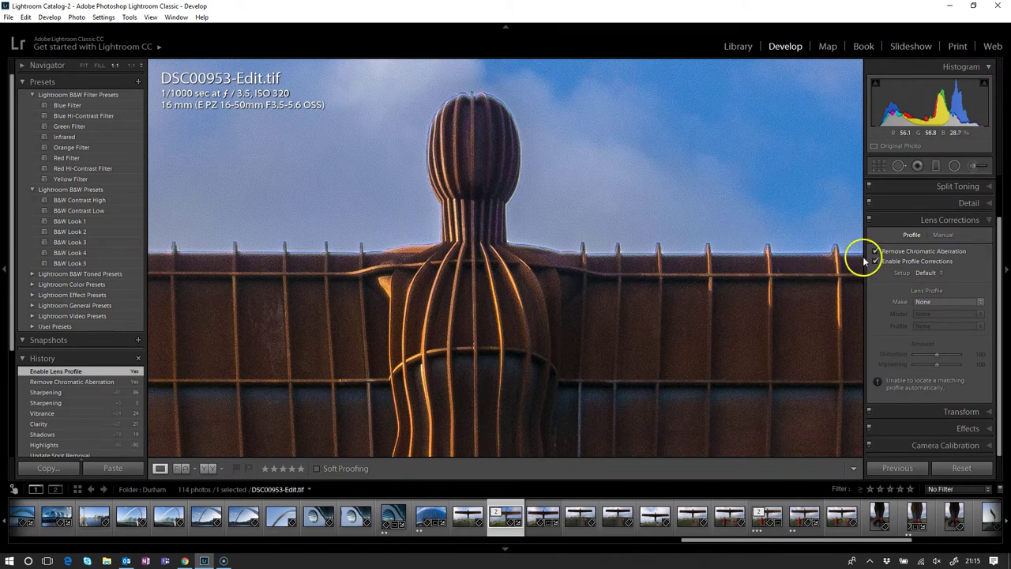
Reopen the Detail panel and reset the sharpening Amount to 0, viewing the statue's chest
{"action": "left_click", "coordinate": [979, 203]}
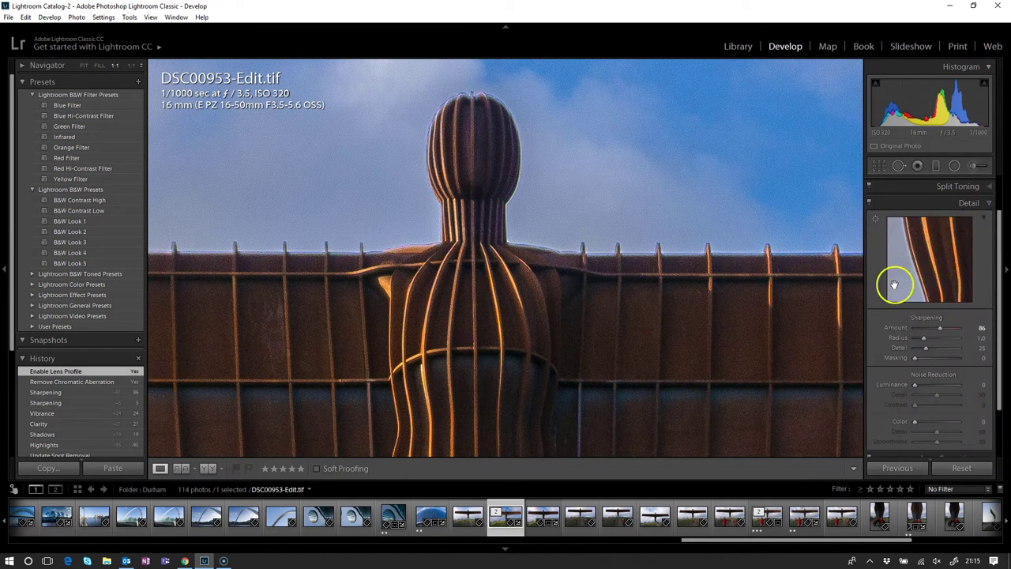
{"action": "left_click_drag", "start_coordinate": [537, 219], "coordinate": [566, 229]}
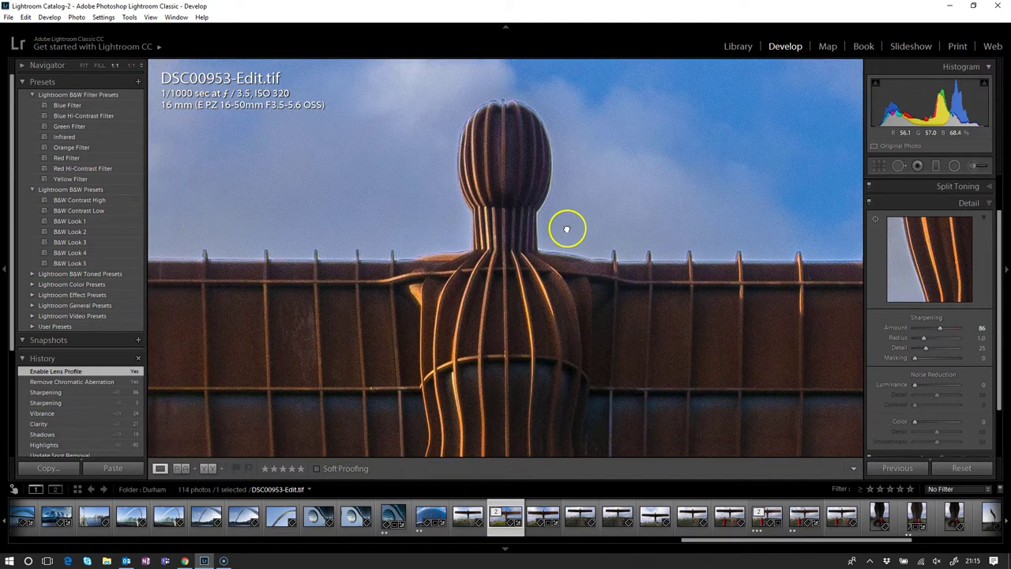
{"action": "left_click_drag", "start_coordinate": [647, 327], "coordinate": [492, 181]}
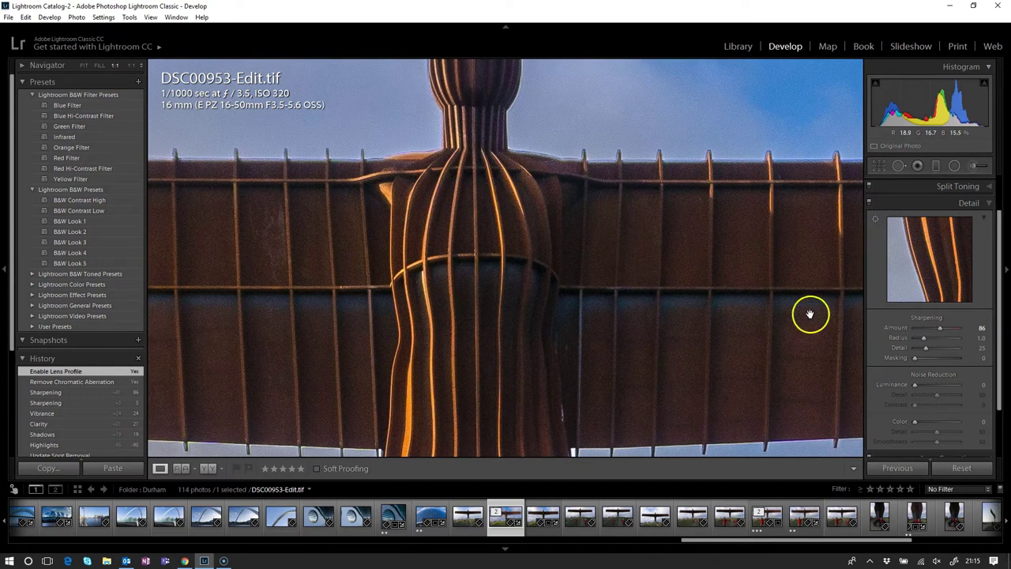
{"action": "left_click_drag", "start_coordinate": [939, 327], "coordinate": [908, 329]}
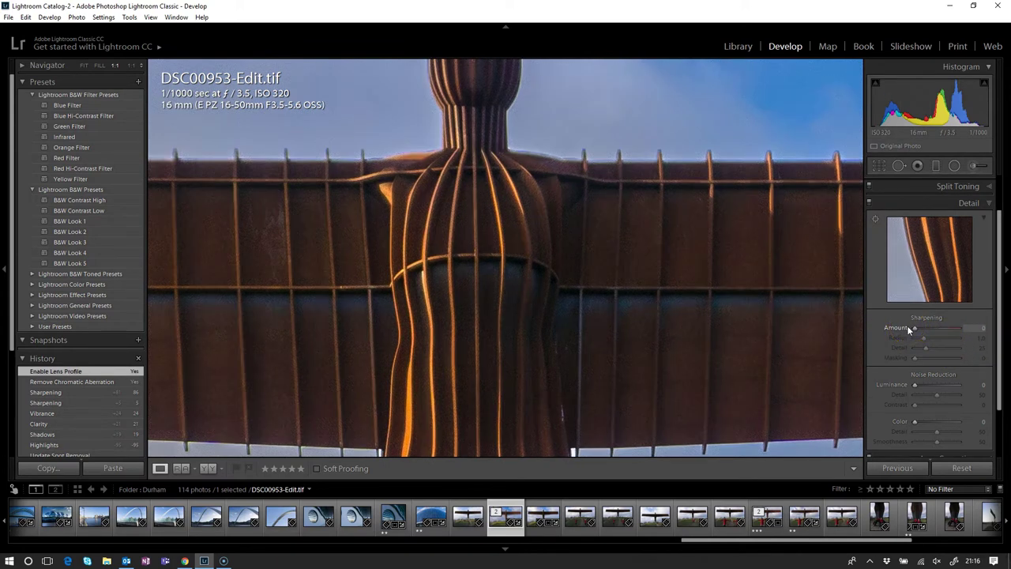
Set sharpening Amount to 23 with the photo fit to view, then show the Masking preview
{"action": "left_click", "coordinate": [913, 328]}
{"action": "mouse_move", "coordinate": [918, 329]}
{"action": "left_mouse_down"}
{"action": "mouse_move", "coordinate": [965, 324]}
{"action": "mouse_move", "coordinate": [926, 330]}
{"action": "left_mouse_up"}
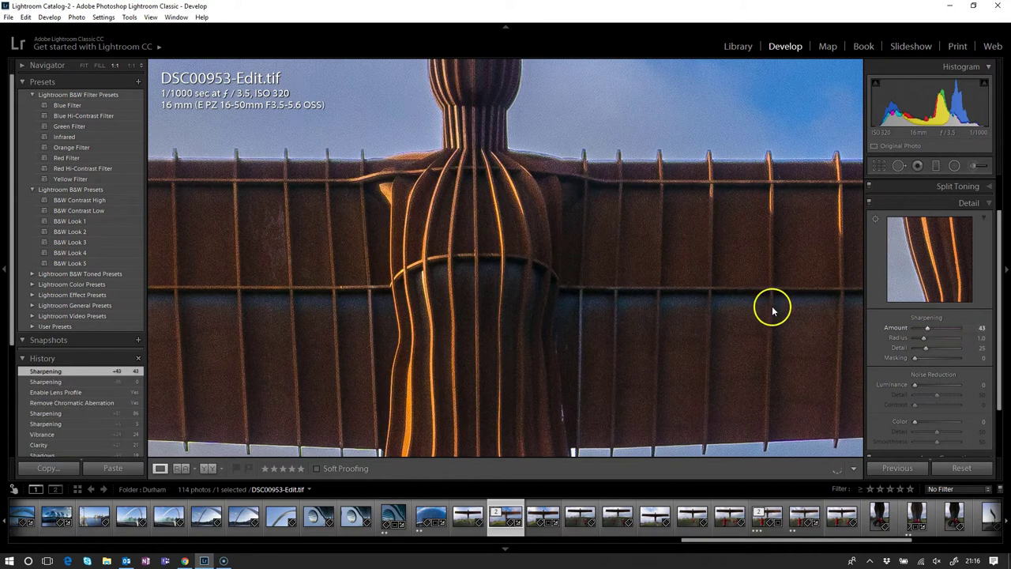
{"action": "left_click", "coordinate": [772, 310]}
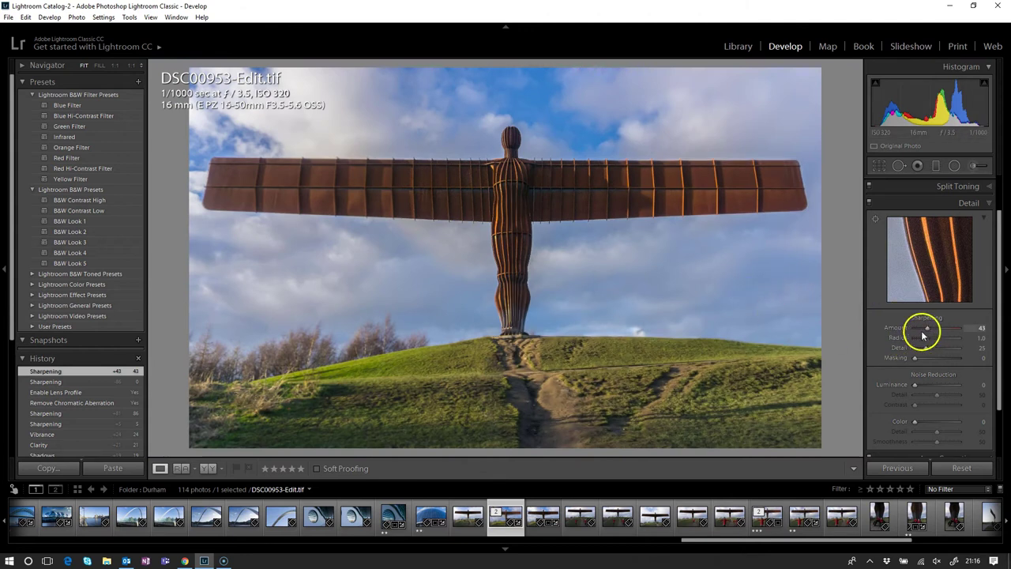
{"action": "mouse_move", "coordinate": [924, 329]}
{"action": "left_mouse_down"}
{"action": "mouse_move", "coordinate": [943, 327]}
{"action": "mouse_move", "coordinate": [913, 329]}
{"action": "mouse_move", "coordinate": [923, 329]}
{"action": "left_mouse_up"}
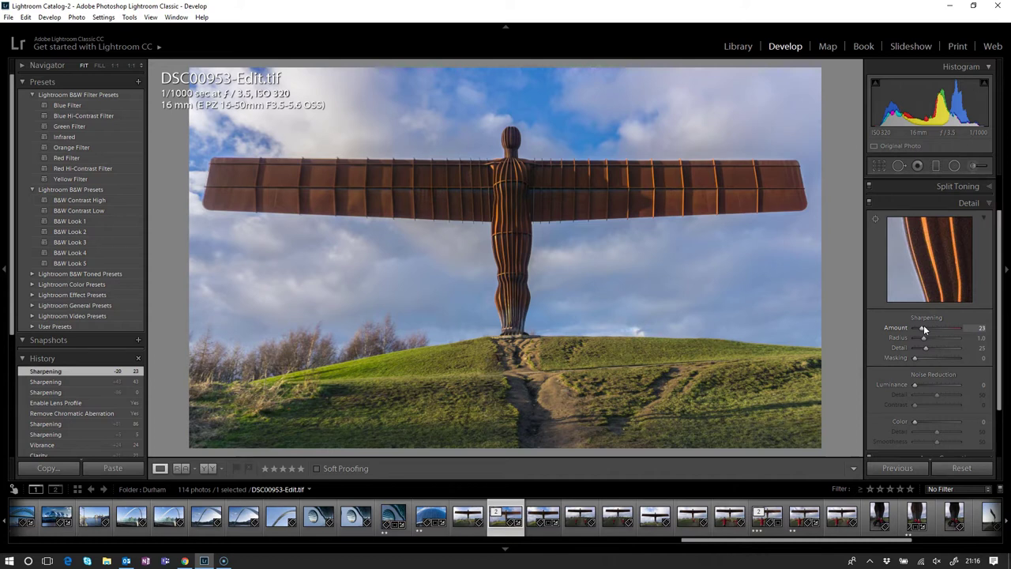
{"action": "left_click_drag", "start_coordinate": [915, 358], "coordinate": [911, 356]}
{"action": "left_click", "coordinate": [914, 356], "text": "alt"}
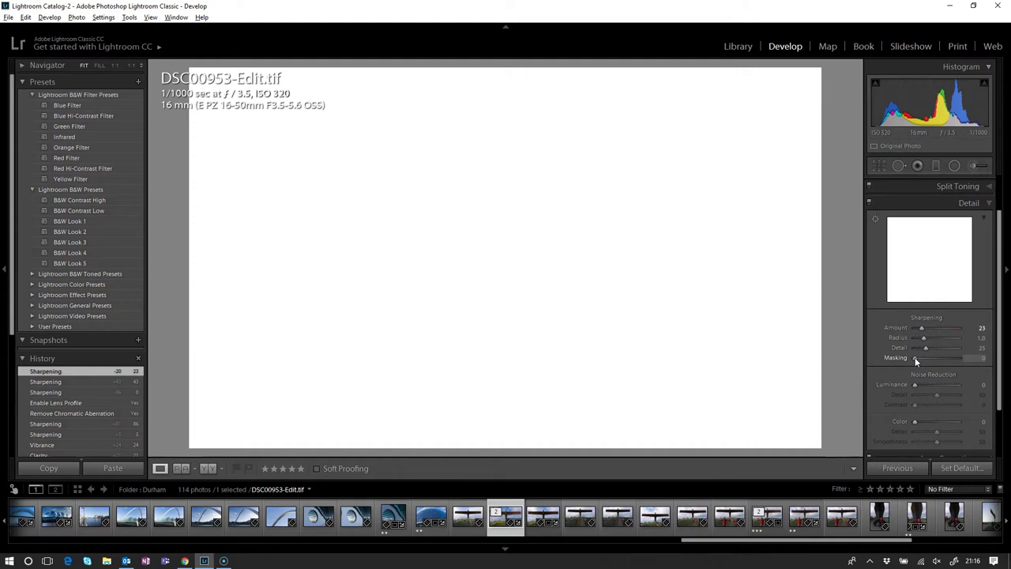
Alt-drag Masking through 0 and 100 to compare edges, settling at 70
{"action": "left_click_drag", "start_coordinate": [914, 357], "coordinate": [926, 357]}
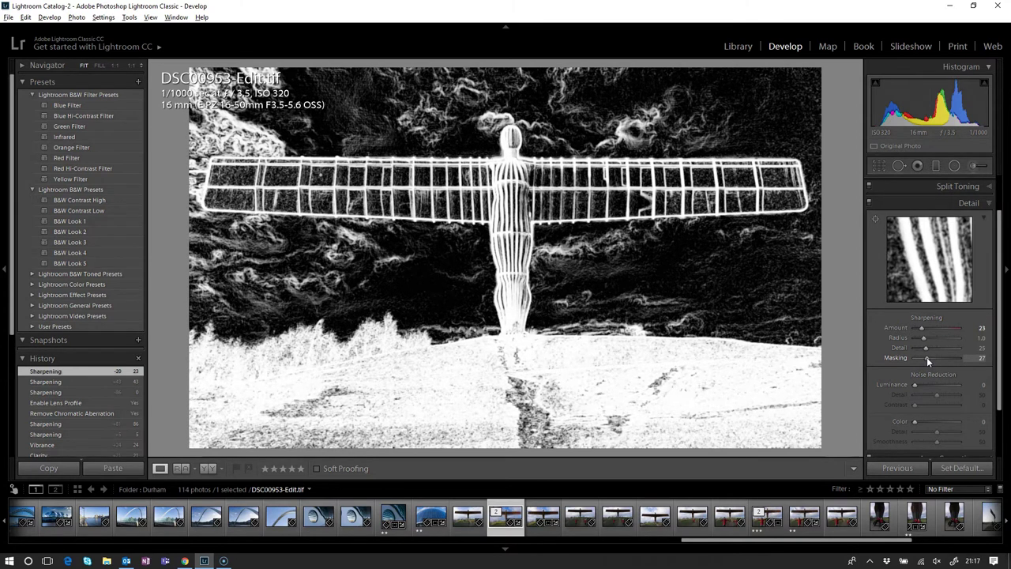
{"action": "left_click_drag", "start_coordinate": [926, 357], "coordinate": [928, 357]}
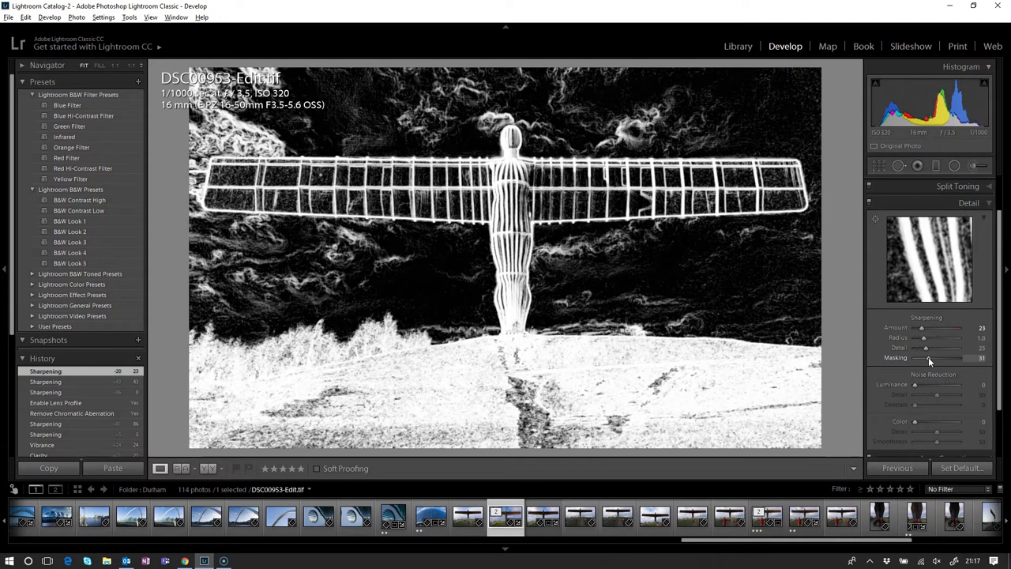
{"action": "left_click_drag", "start_coordinate": [928, 357], "coordinate": [908, 357]}
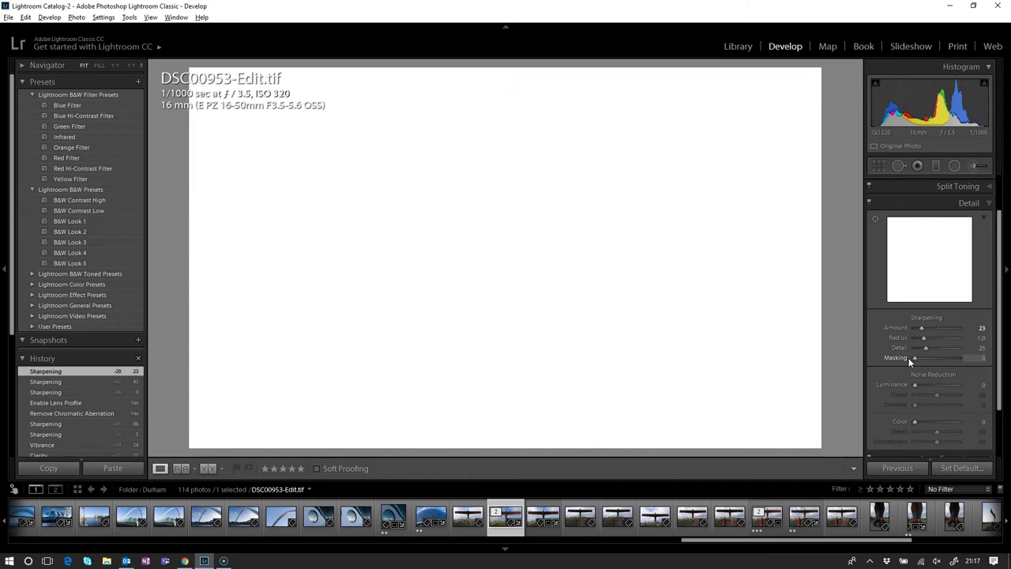
{"action": "left_click_drag", "start_coordinate": [910, 357], "coordinate": [964, 363]}
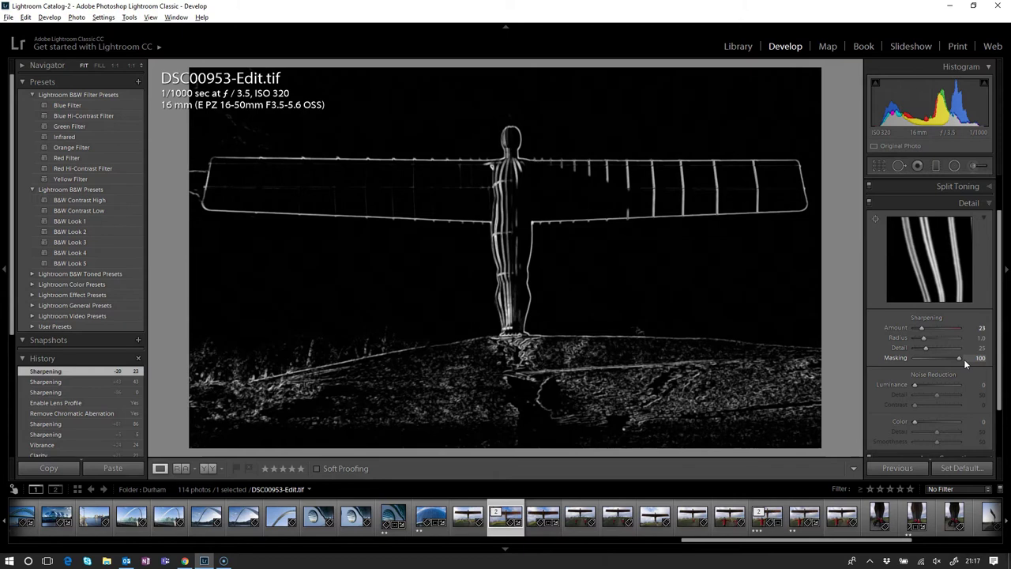
{"action": "left_click_drag", "start_coordinate": [962, 358], "coordinate": [945, 360]}
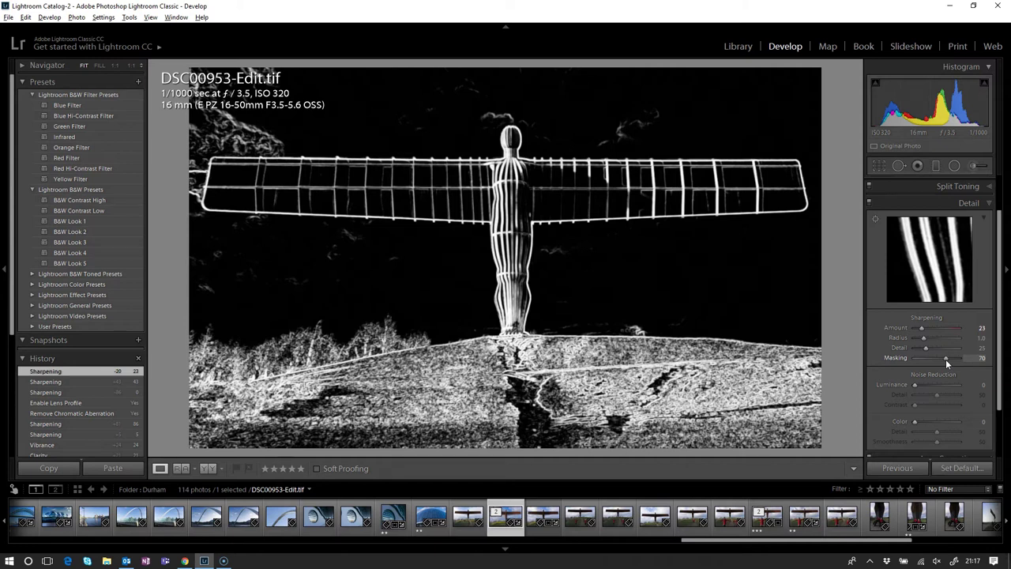
{"action": "left_click_drag", "start_coordinate": [945, 359], "coordinate": [945, 358]}
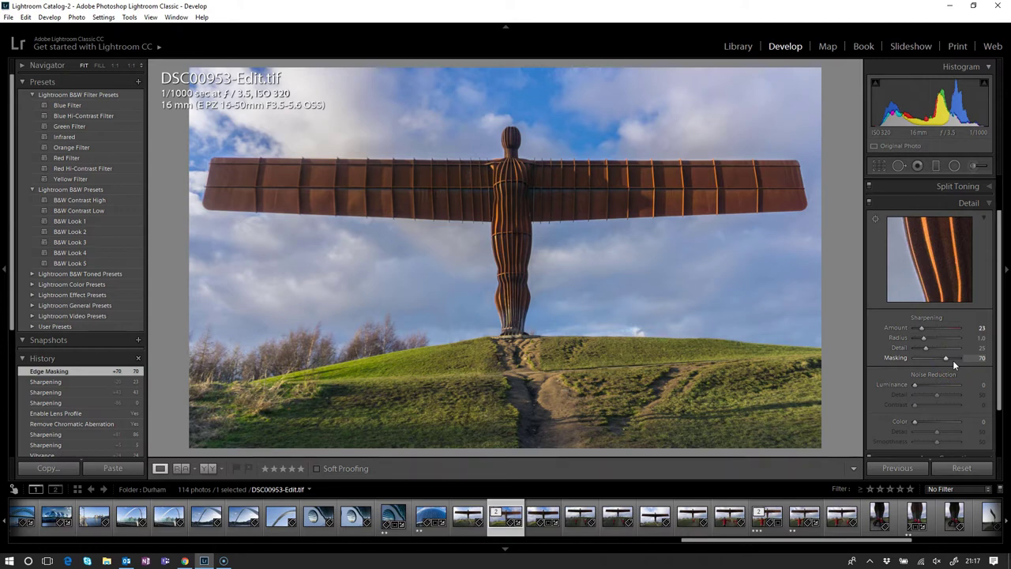
{"action": "left_click", "coordinate": [922, 331], "text": "alt"}
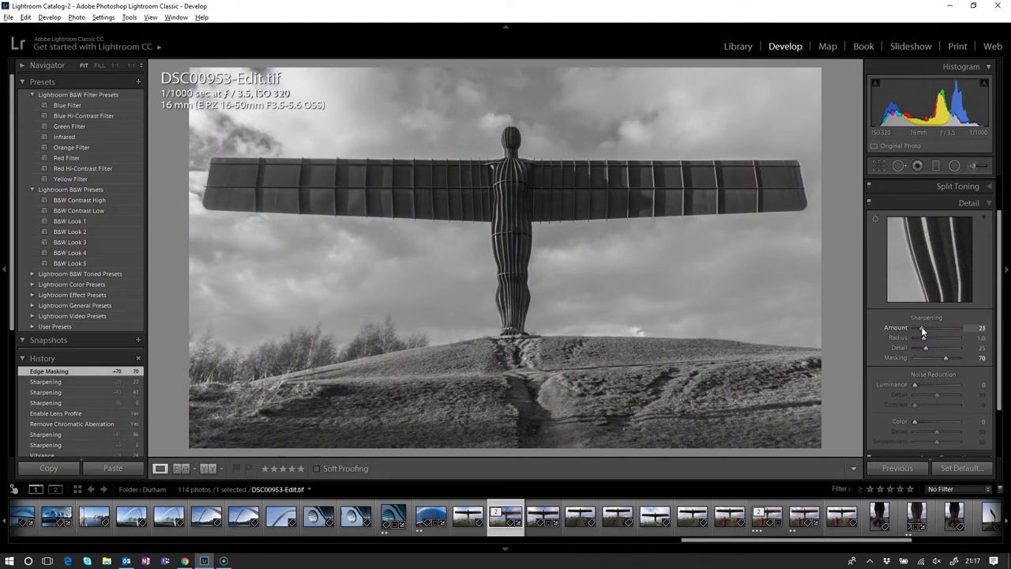
{"action": "mouse_move", "coordinate": [921, 326]}
{"action": "left_mouse_down"}
{"action": "mouse_move", "coordinate": [940, 330]}
{"action": "mouse_move", "coordinate": [908, 327]}
{"action": "mouse_move", "coordinate": [932, 331]}
{"action": "left_mouse_up"}
{"action": "left_click_drag", "start_coordinate": [932, 331], "coordinate": [932, 328]}
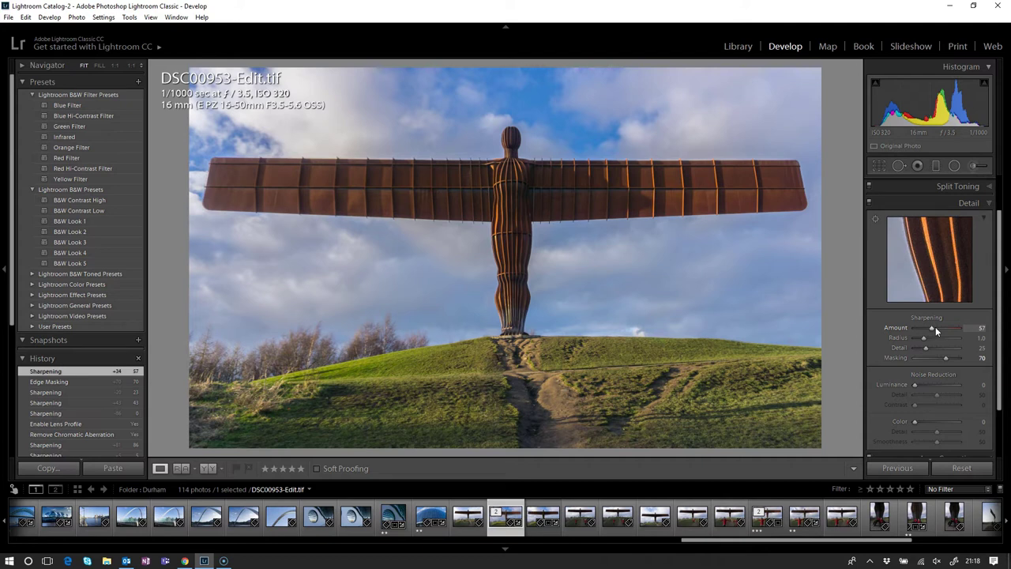
{"action": "left_click", "coordinate": [923, 339]}
{"action": "left_click", "coordinate": [932, 339]}
{"action": "left_click", "coordinate": [945, 358], "text": "alt"}
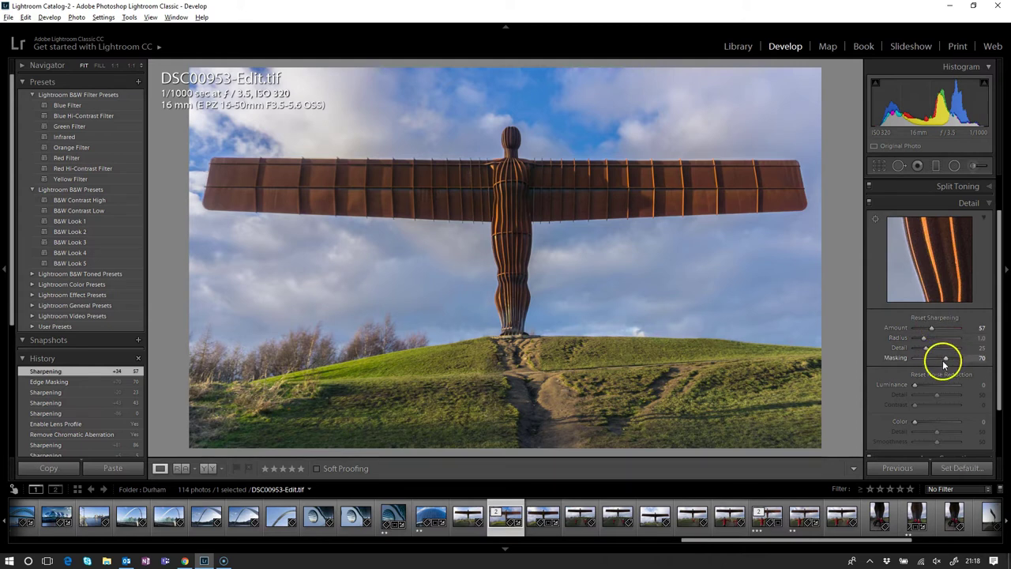
{"action": "left_click", "coordinate": [945, 357], "text": "alt"}
{"action": "left_click", "coordinate": [924, 338]}
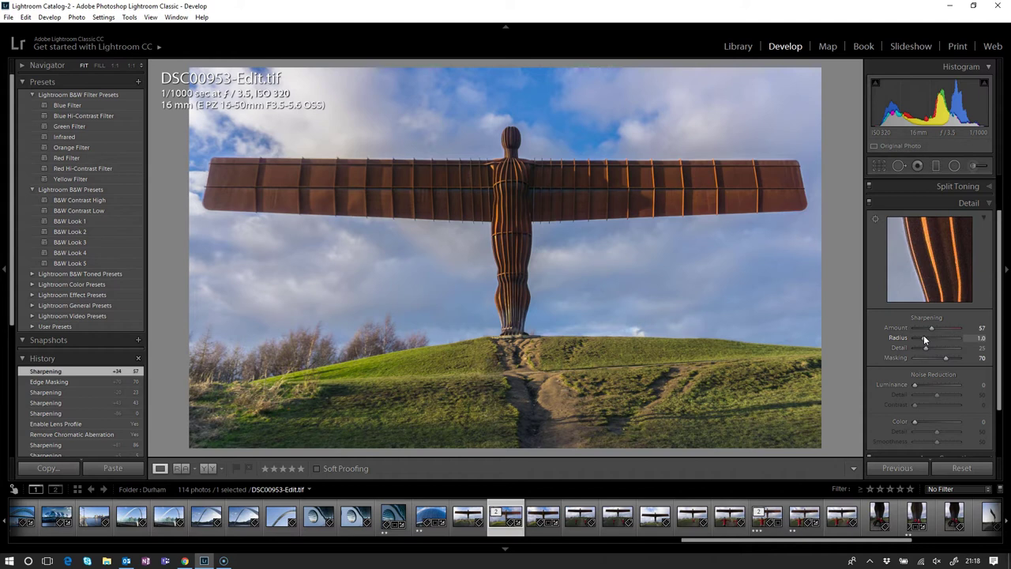
Preview the Radius edge mask while nudging Radius, returning it to 1.0
{"action": "left_click", "coordinate": [925, 338], "text": "alt"}
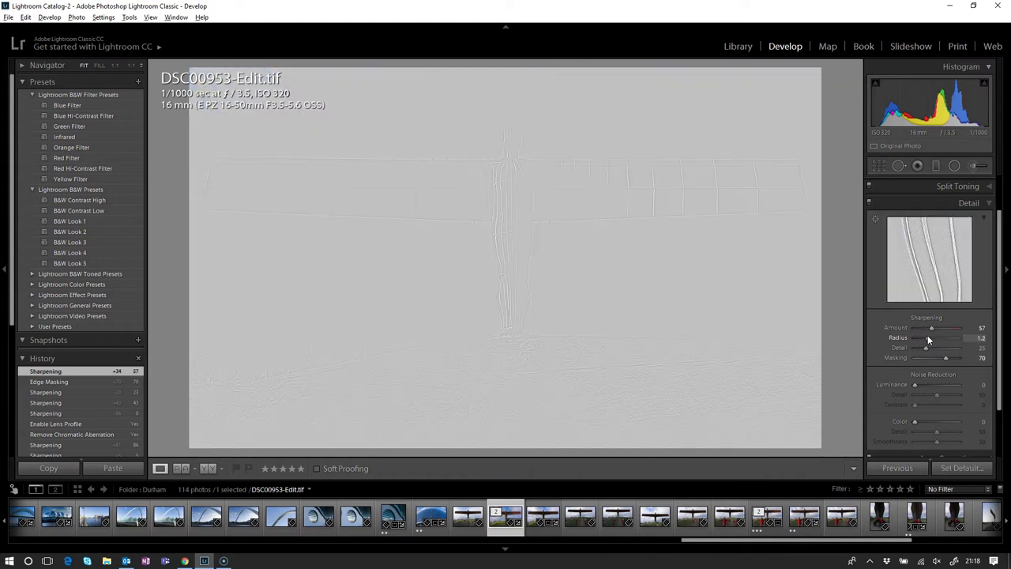
{"action": "mouse_move", "coordinate": [933, 336]}
{"action": "left_mouse_down"}
{"action": "mouse_move", "coordinate": [953, 337]}
{"action": "mouse_move", "coordinate": [926, 341]}
{"action": "left_mouse_up"}
{"action": "left_click_drag", "start_coordinate": [923, 337], "coordinate": [924, 338]}
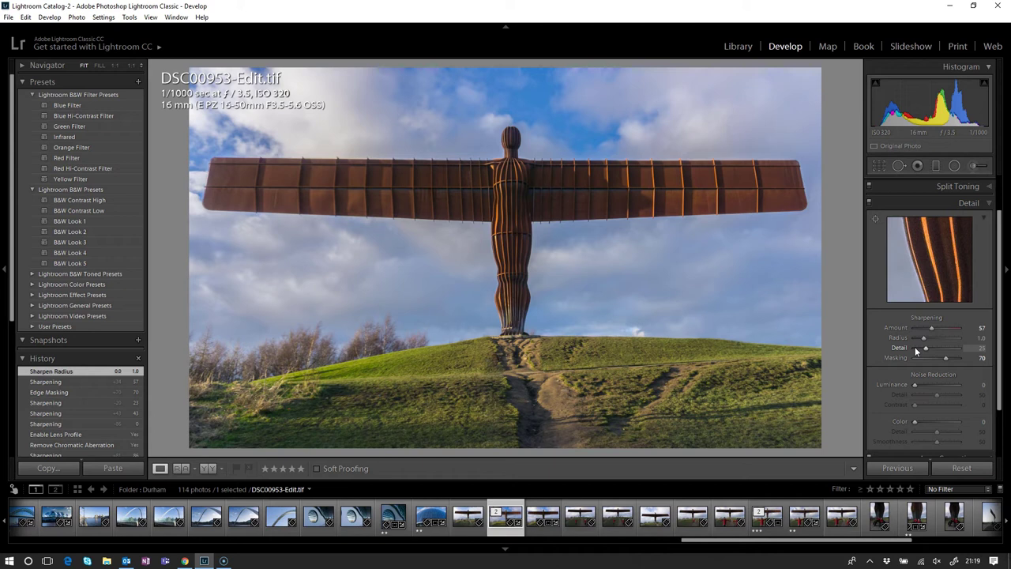
Sweep sharpening Detail from 0 up to 100, then back down to about 32
{"action": "left_click_drag", "start_coordinate": [916, 351], "coordinate": [914, 351]}
{"action": "left_click_drag", "start_coordinate": [916, 350], "coordinate": [982, 352]}
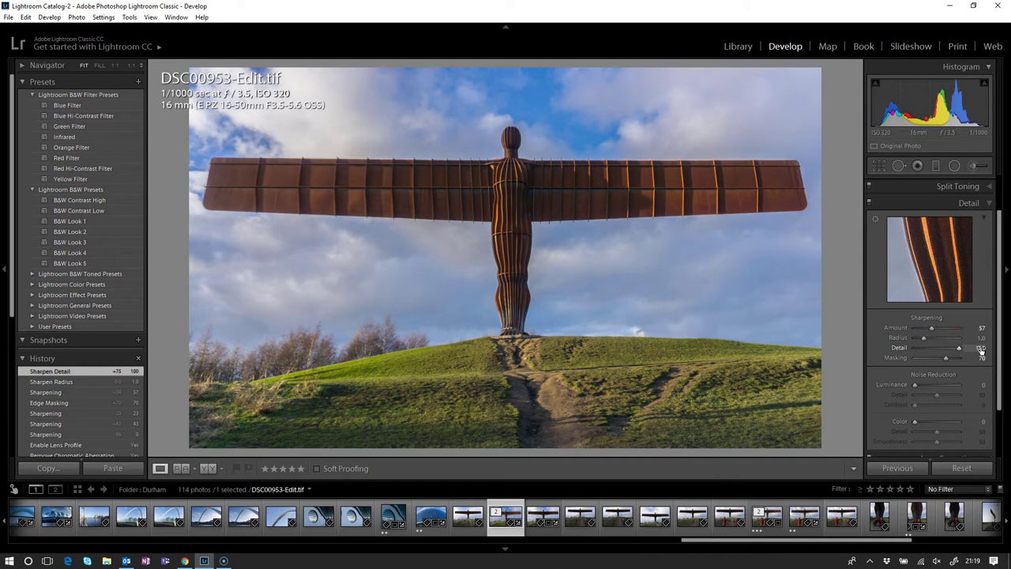
{"action": "left_click", "coordinate": [962, 352]}
{"action": "left_click_drag", "start_coordinate": [959, 353], "coordinate": [952, 353]}
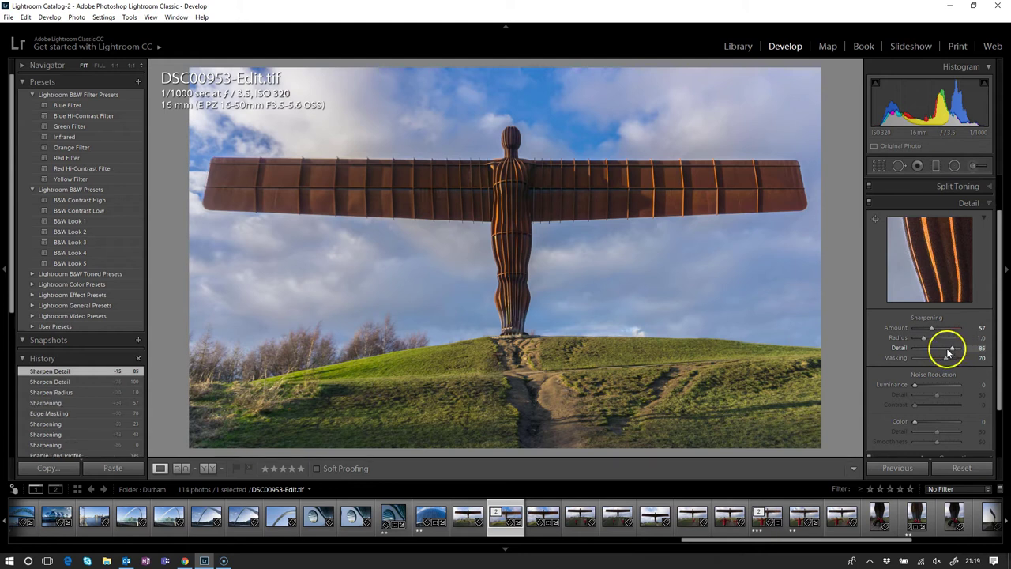
{"action": "key", "text": "super"}
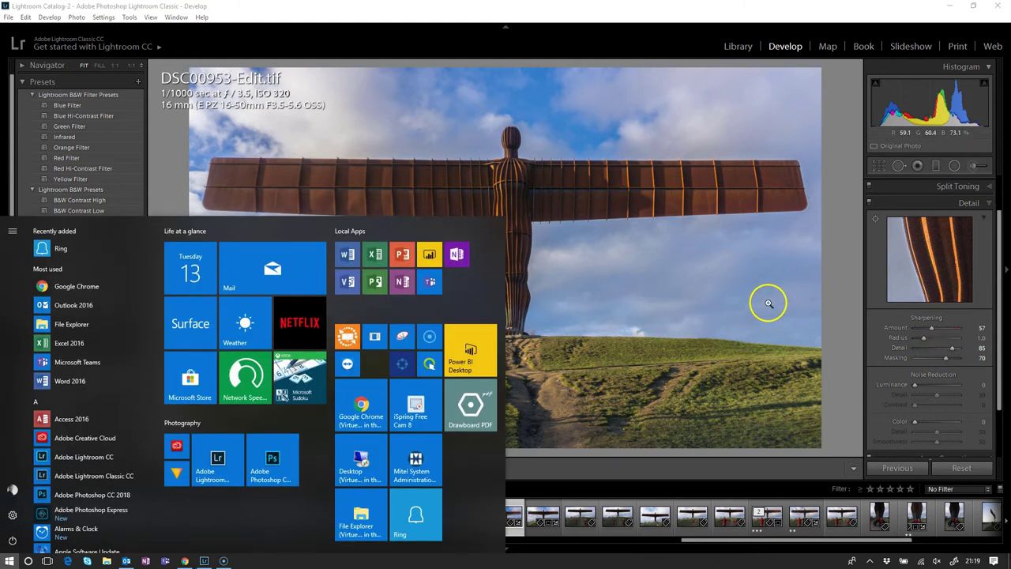
{"action": "key", "text": "super"}
{"action": "left_click_drag", "start_coordinate": [957, 348], "coordinate": [921, 353]}
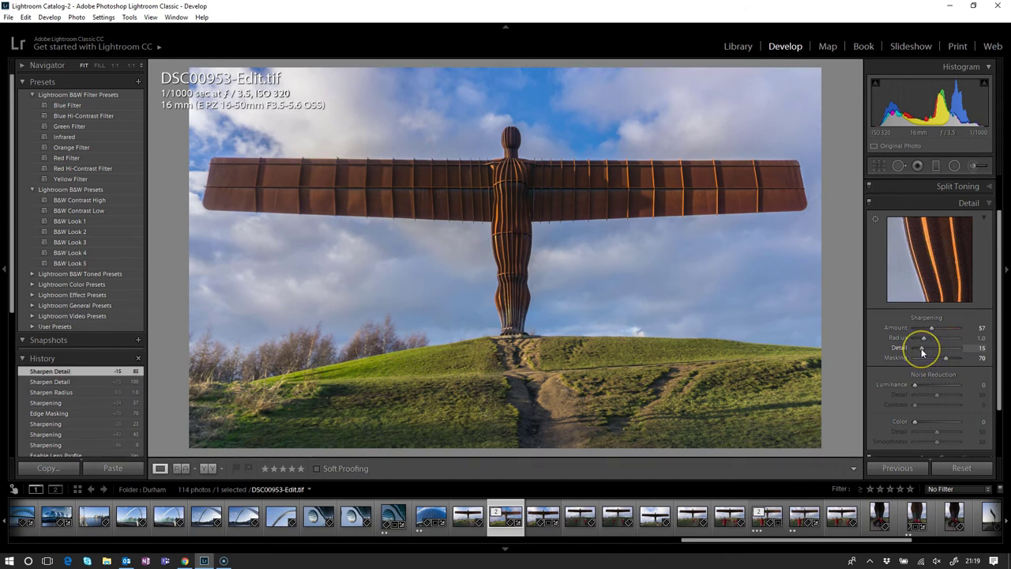
Set Detail to 24 using the mask preview, then zoom to 1:1 on the statue's body
{"action": "left_click", "coordinate": [921, 352], "text": "alt"}
{"action": "left_click_drag", "start_coordinate": [921, 353], "coordinate": [925, 352]}
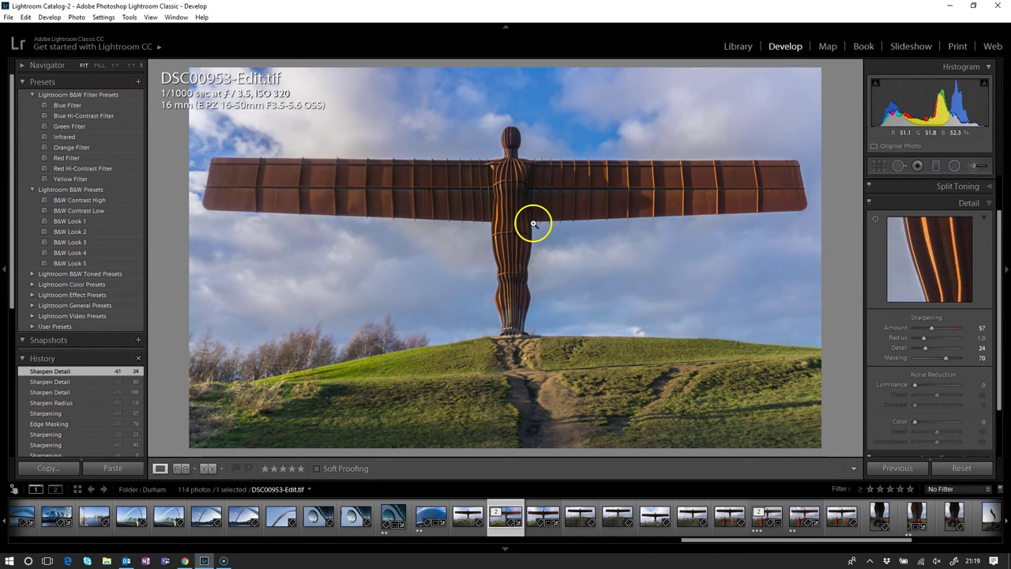
{"action": "left_click_drag", "start_coordinate": [533, 225], "coordinate": [825, 415]}
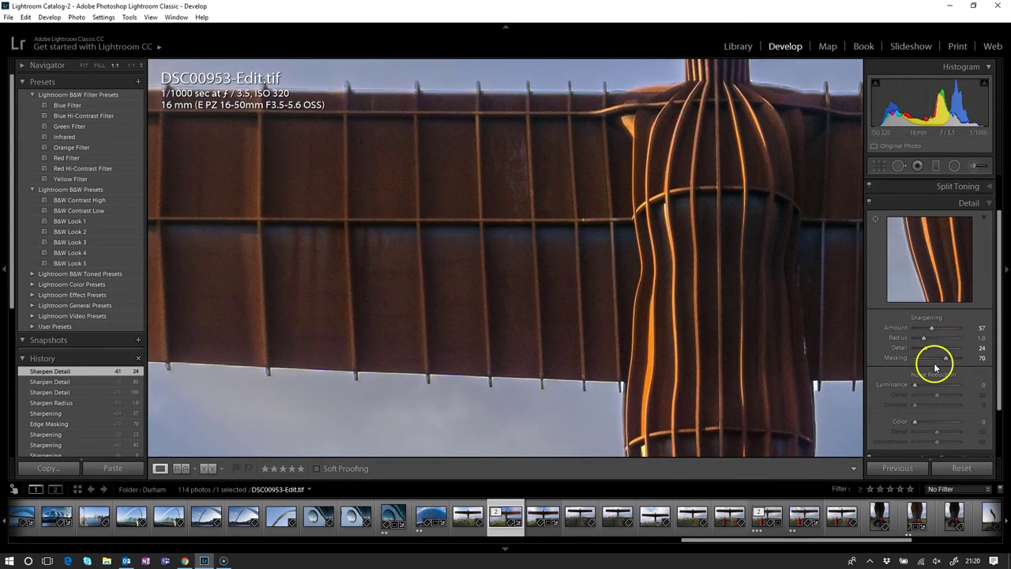
Compare Detail 0 to 90 in the 1:1 mask preview, settle at 10, then view the whole photo
{"action": "left_click", "coordinate": [926, 348], "text": "alt"}
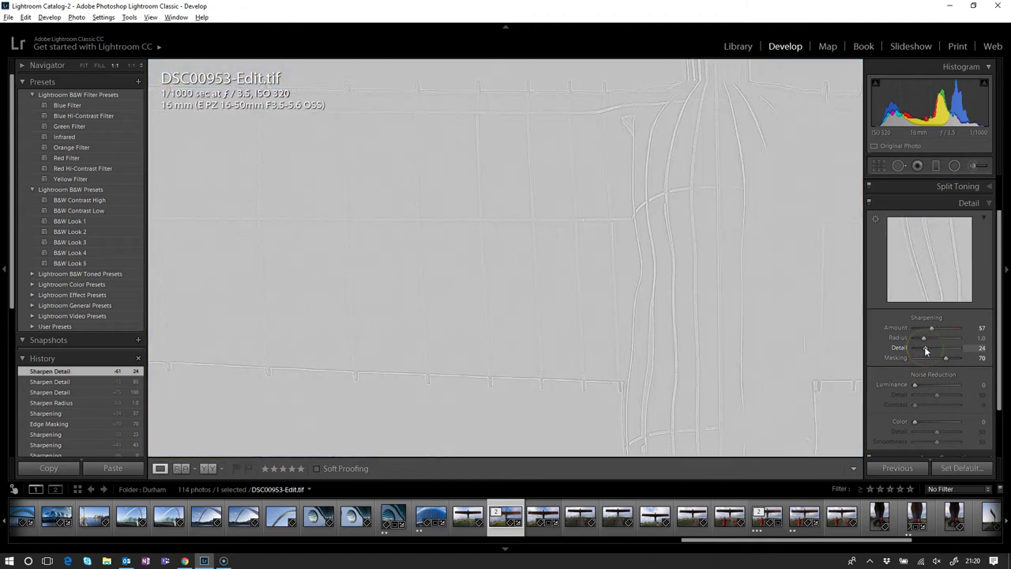
{"action": "left_click_drag", "start_coordinate": [925, 350], "coordinate": [896, 351]}
{"action": "left_click_drag", "start_coordinate": [896, 351], "coordinate": [963, 351]}
{"action": "left_click_drag", "start_coordinate": [964, 351], "coordinate": [919, 353]}
{"action": "left_click_drag", "start_coordinate": [918, 353], "coordinate": [918, 353]}
{"action": "left_click", "coordinate": [907, 356]}
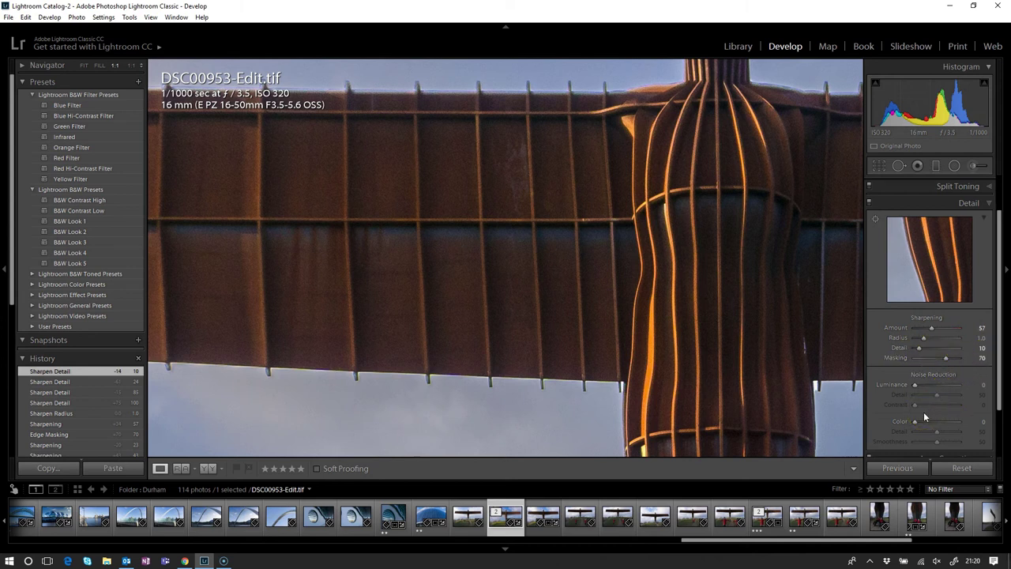
{"action": "left_click", "coordinate": [711, 226]}
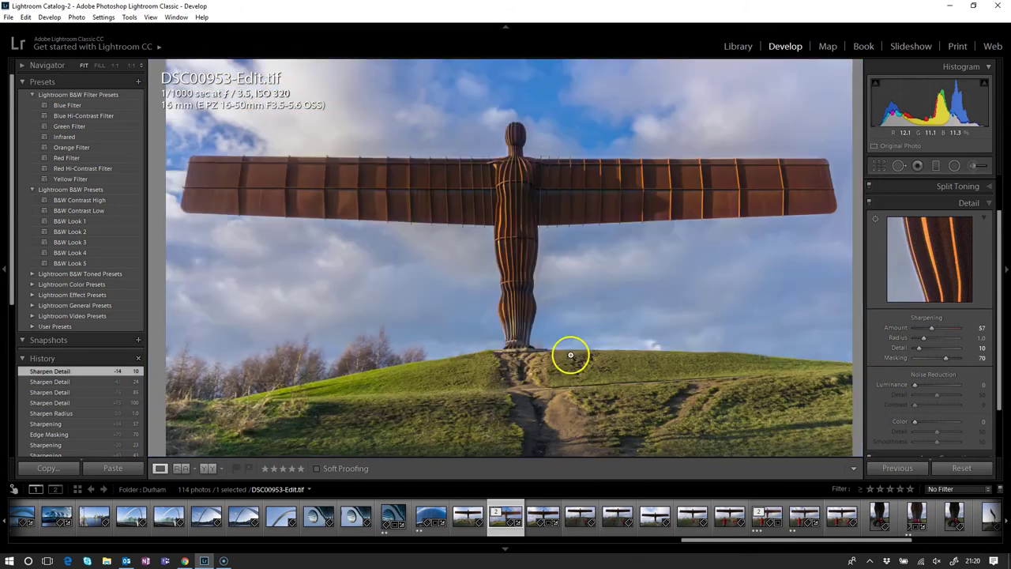
{"action": "left_click", "coordinate": [870, 204]}
{"action": "left_click", "coordinate": [870, 204]}
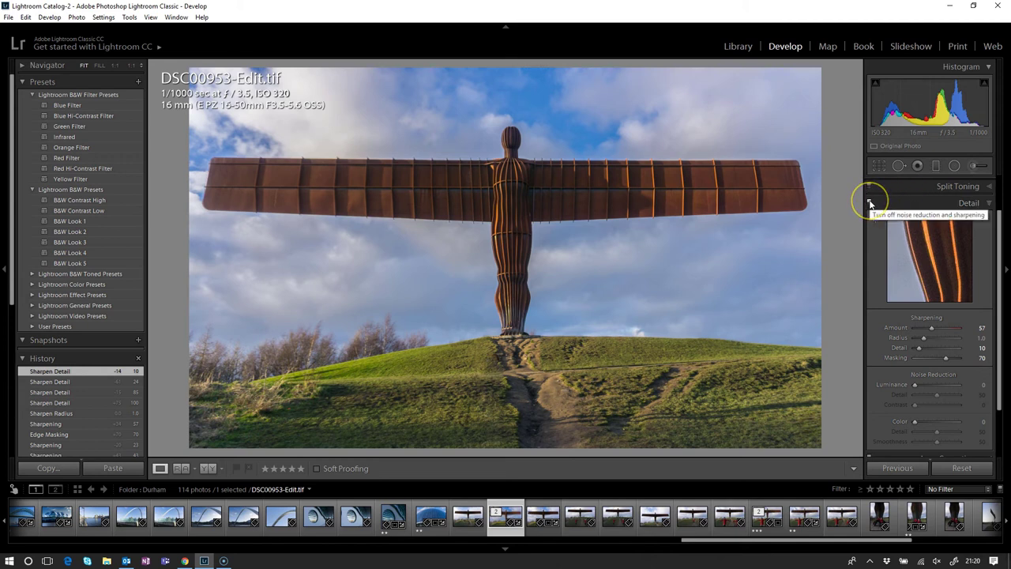
{"action": "left_click", "coordinate": [870, 204]}
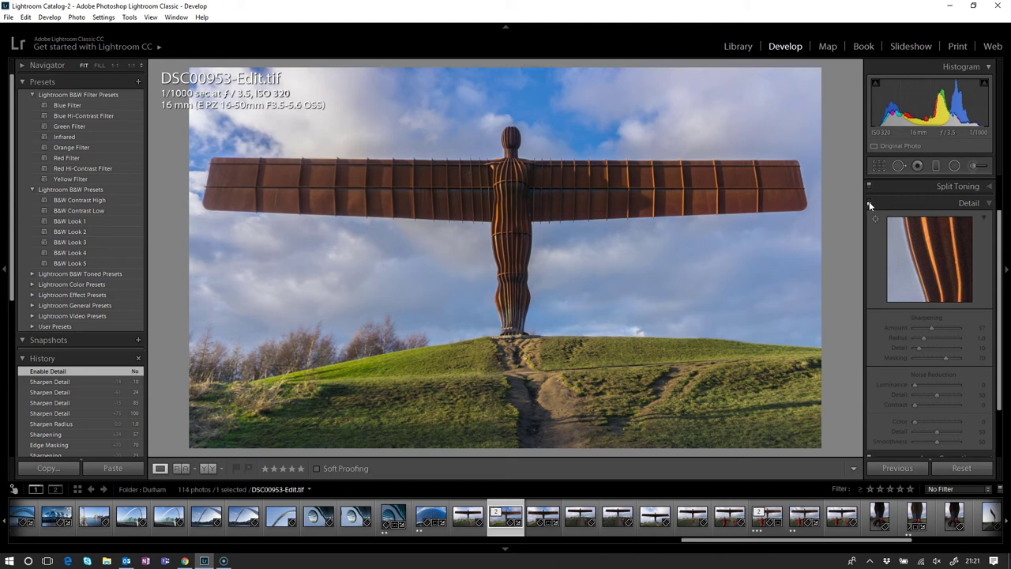
{"action": "left_click", "coordinate": [870, 203]}
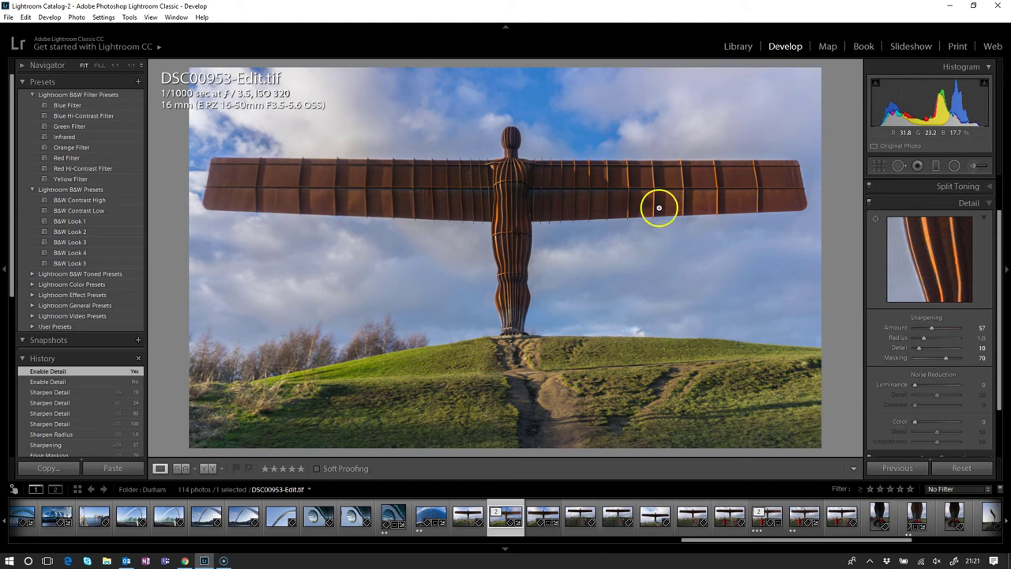
{"action": "left_click", "coordinate": [551, 184]}
{"action": "left_click_drag", "start_coordinate": [549, 189], "coordinate": [740, 232]}
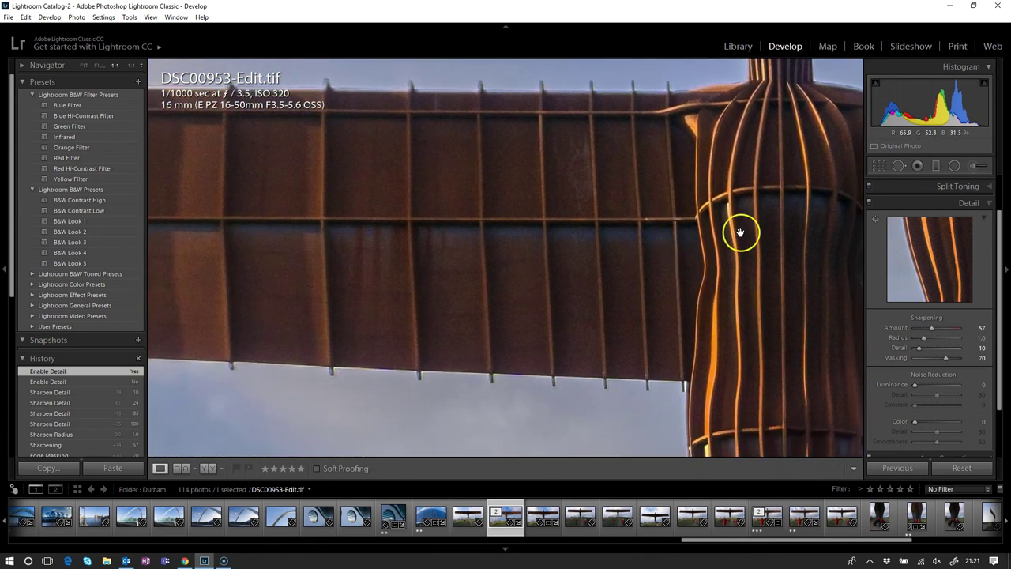
{"action": "left_click", "coordinate": [869, 202]}
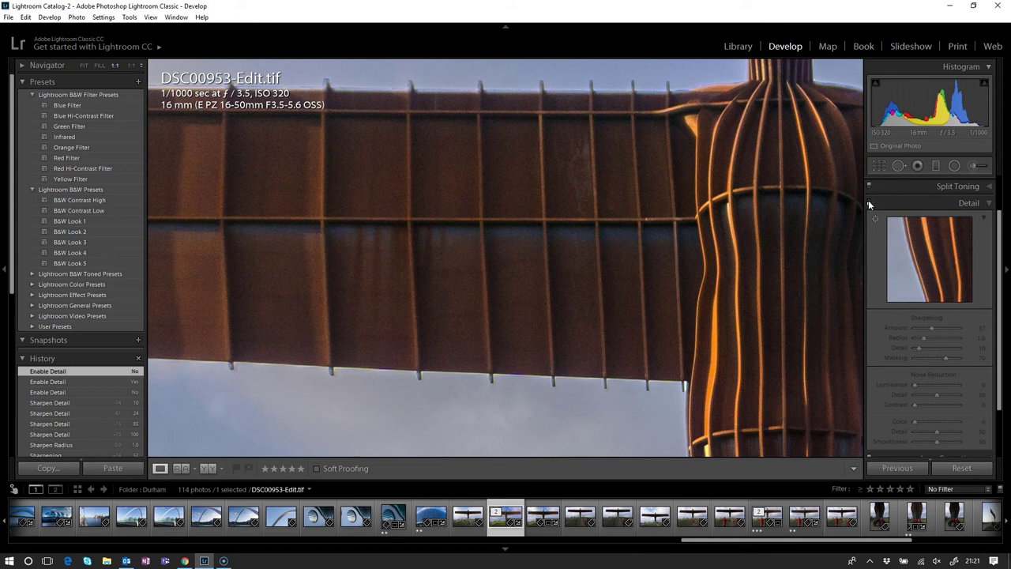
{"action": "left_click", "coordinate": [869, 203]}
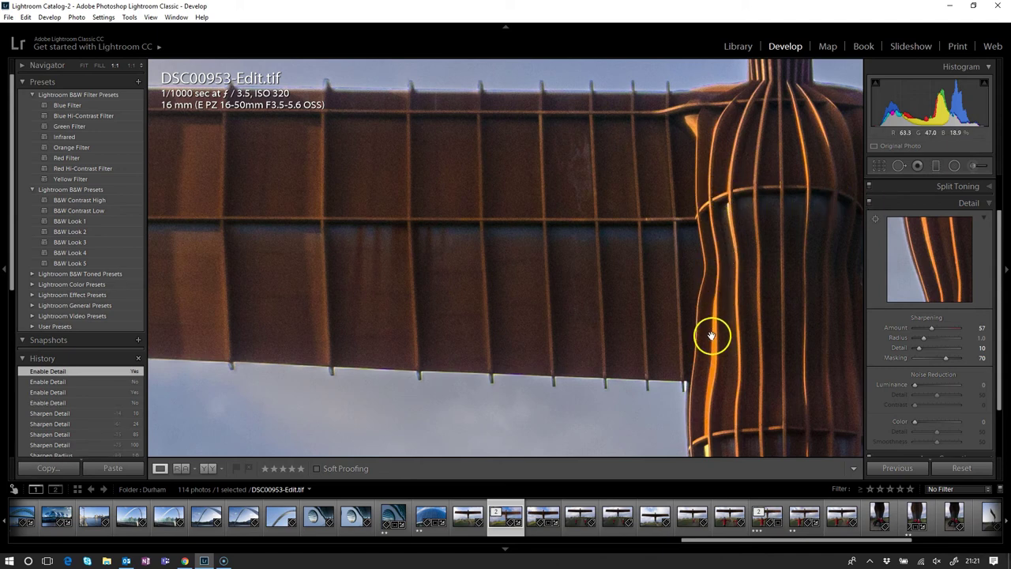
{"action": "left_click", "coordinate": [760, 300]}
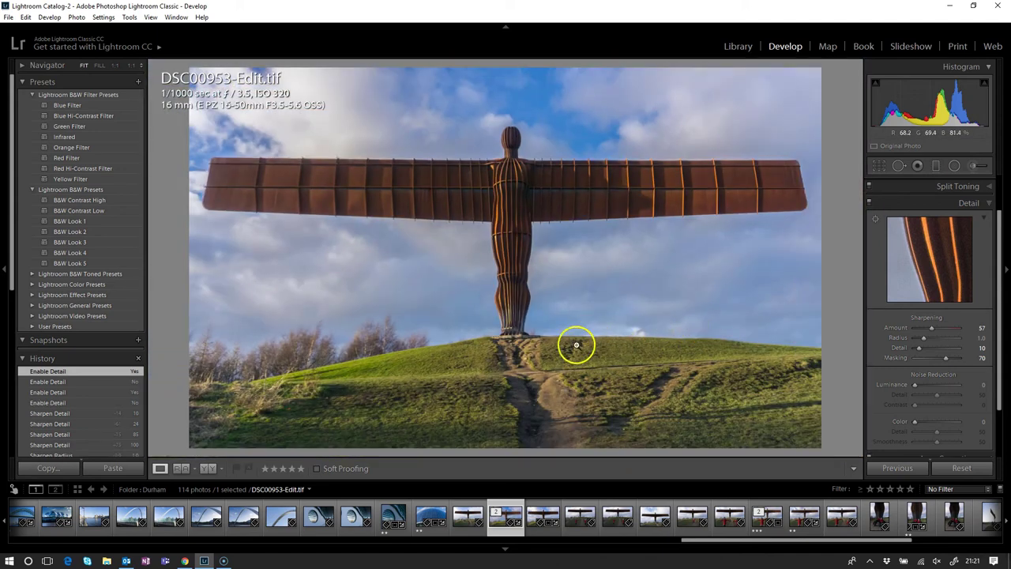